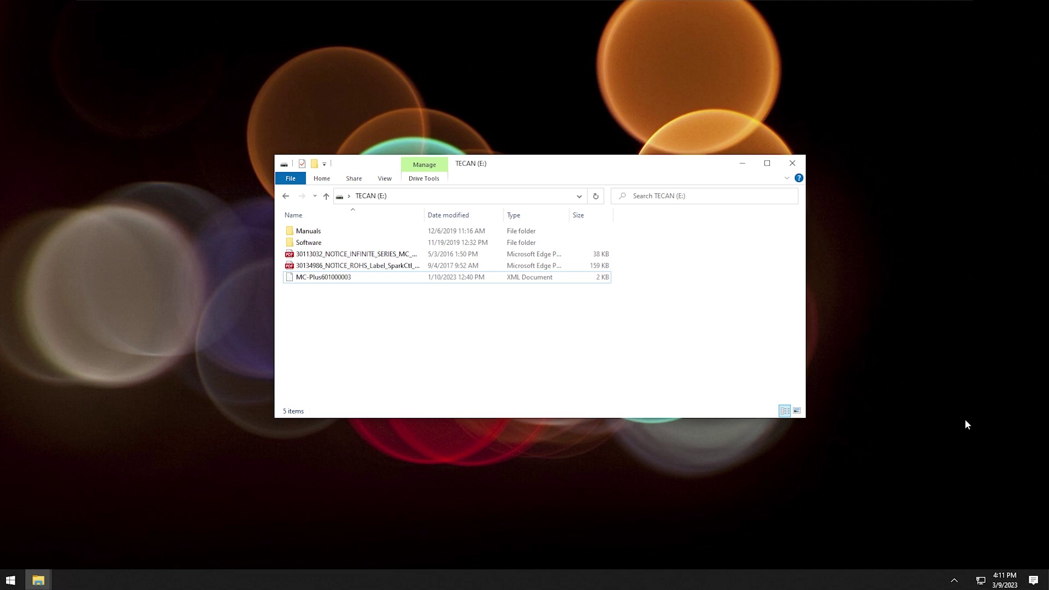
Open the 30164055_MultiCheck_Infinite_200_Pro_V1_4_3_0 folder under Software on the TECAN (E:) drive and launch MCInfinite200Pro.1.4.3.Setup
click(965, 421)
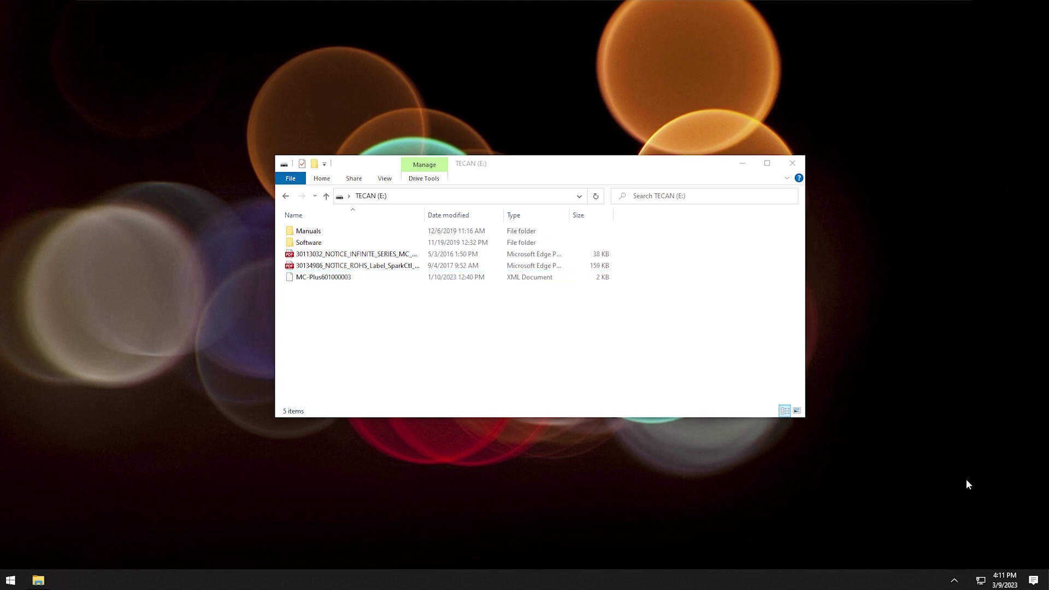
double_click(299, 244)
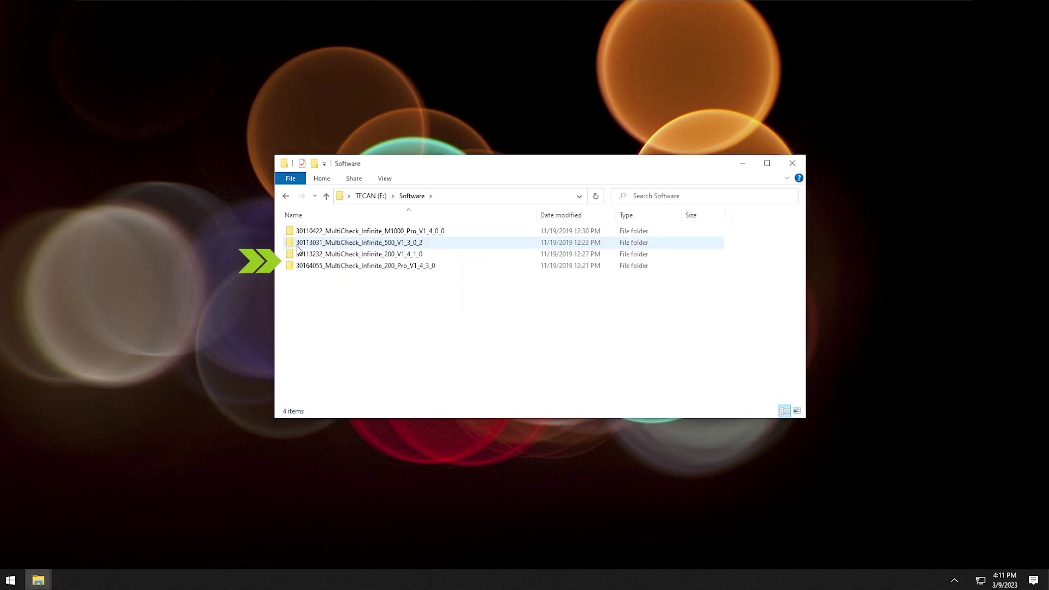
double_click(316, 267)
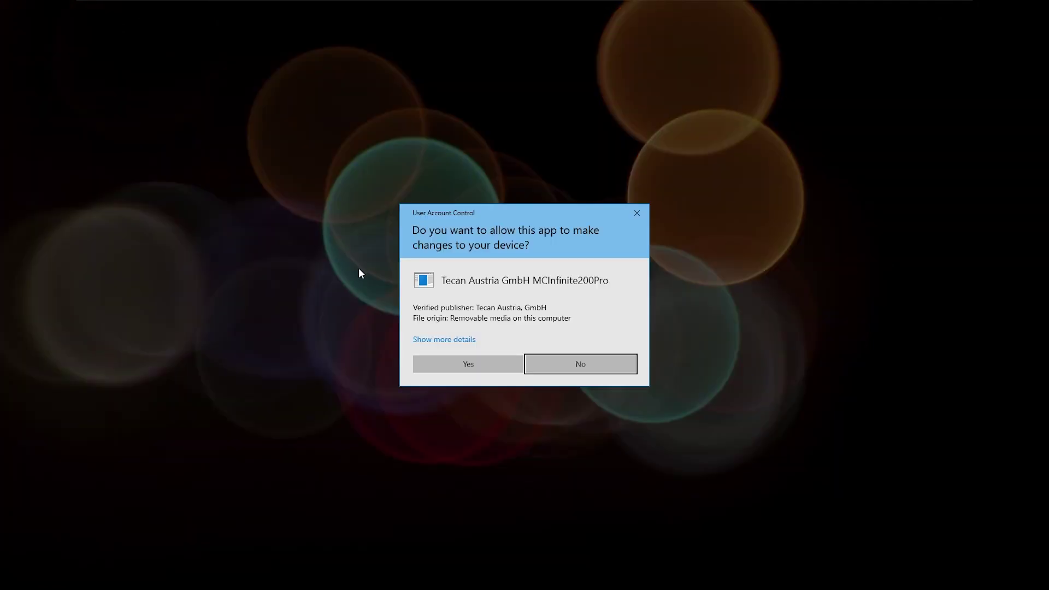
Allow the installer to make changes to the device and install all the listed setup prerequisites
click(442, 364)
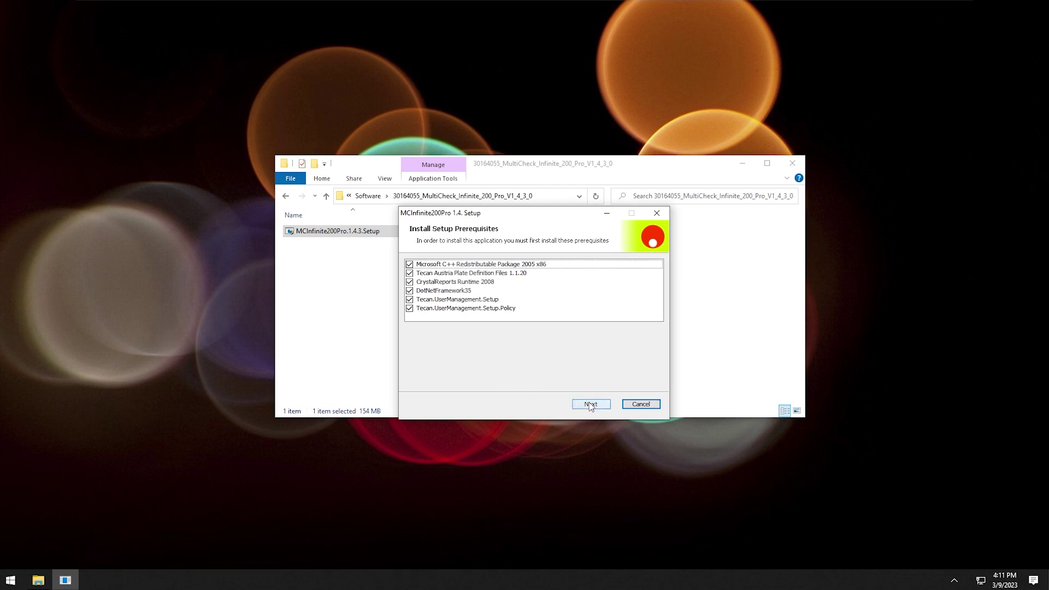
click(591, 405)
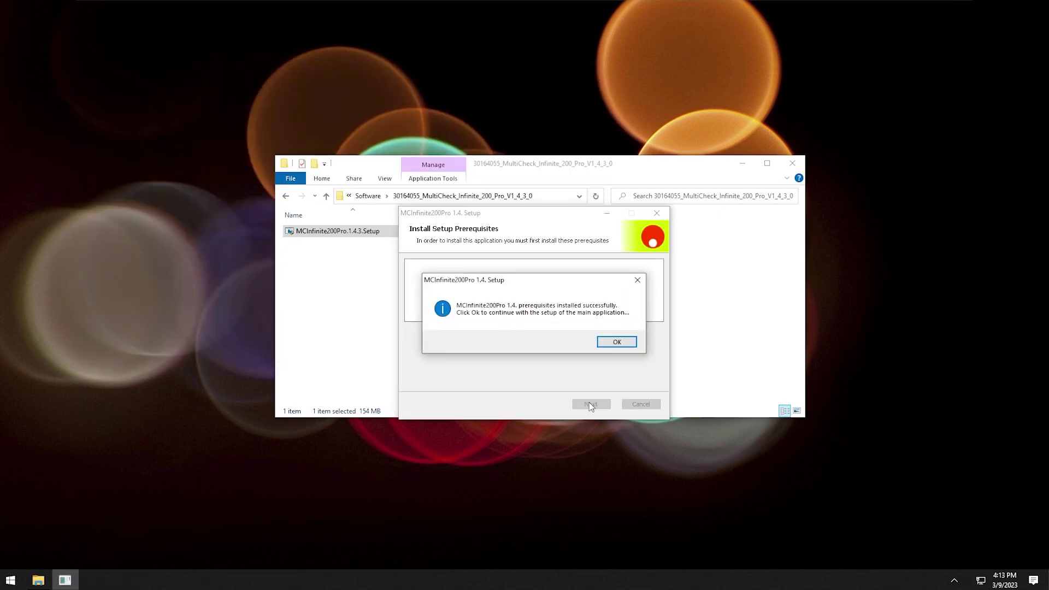
click(613, 344)
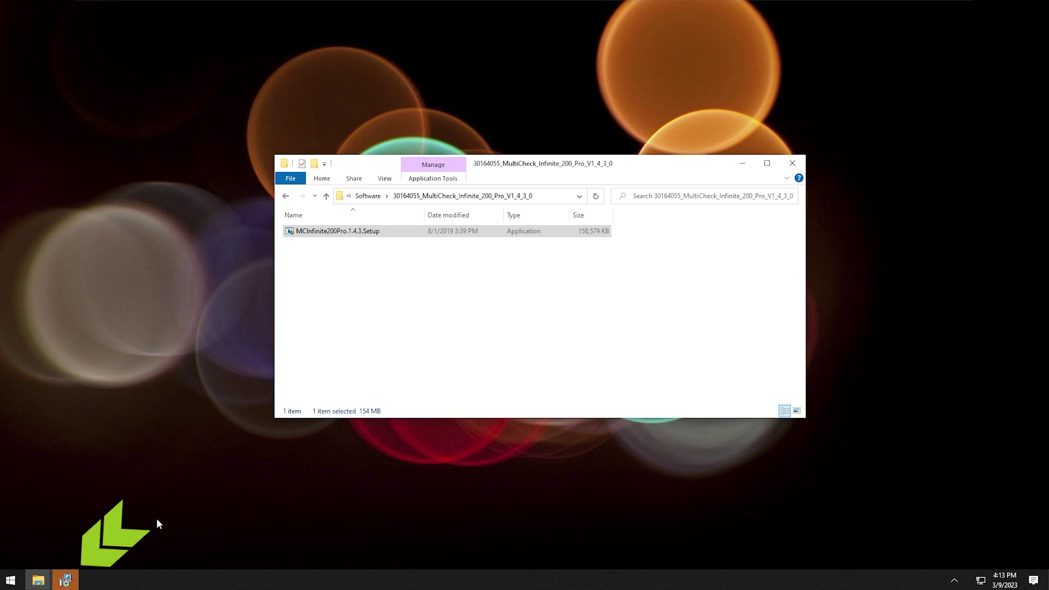
Complete the MC-Infinite 200 Pro 1.4 setup wizard and restart the system to apply the changes
click(64, 582)
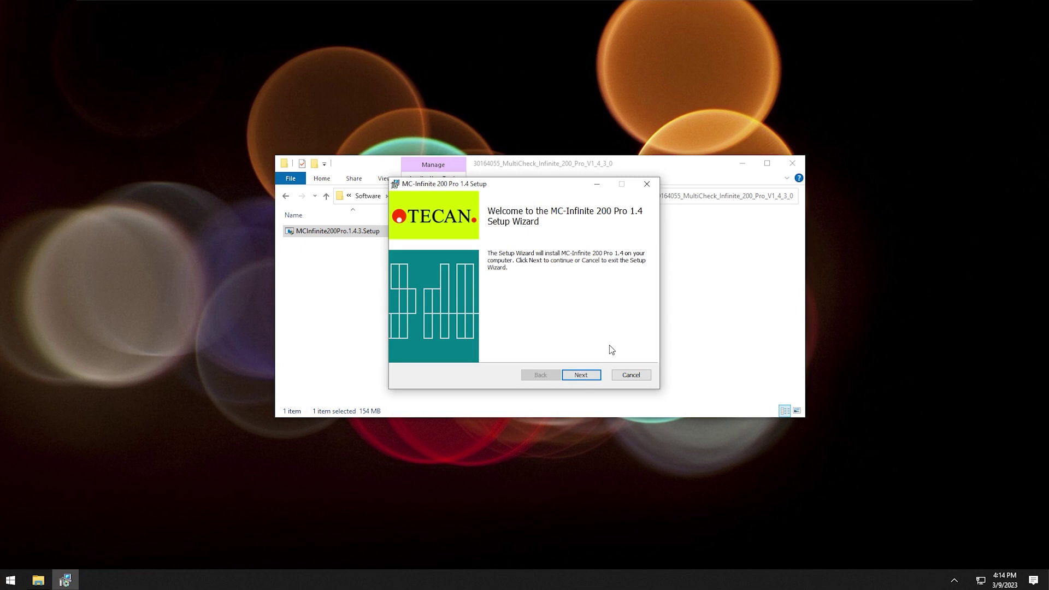
click(593, 376)
click(592, 376)
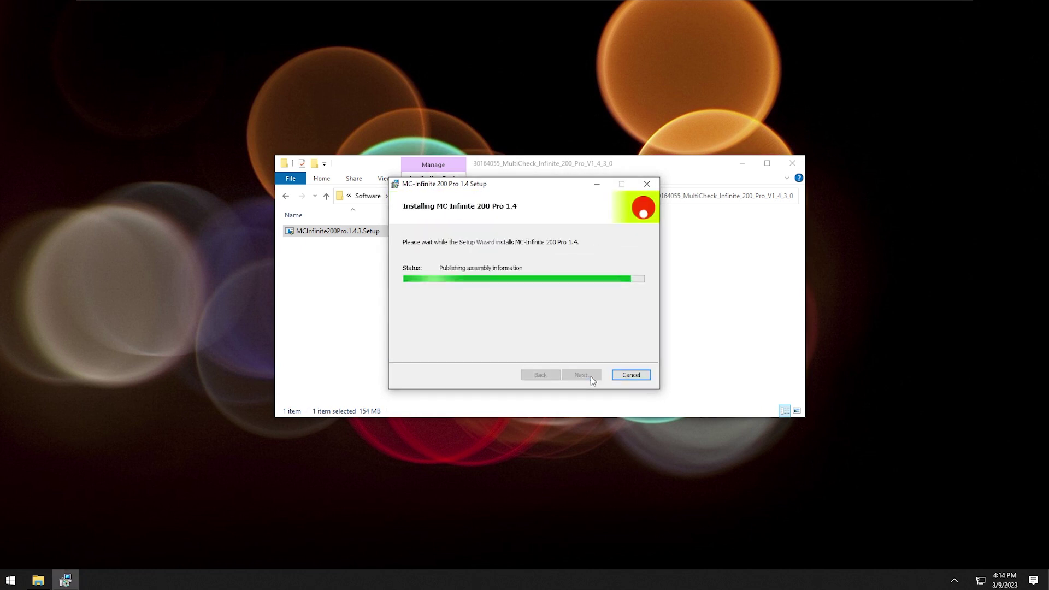
click(577, 290)
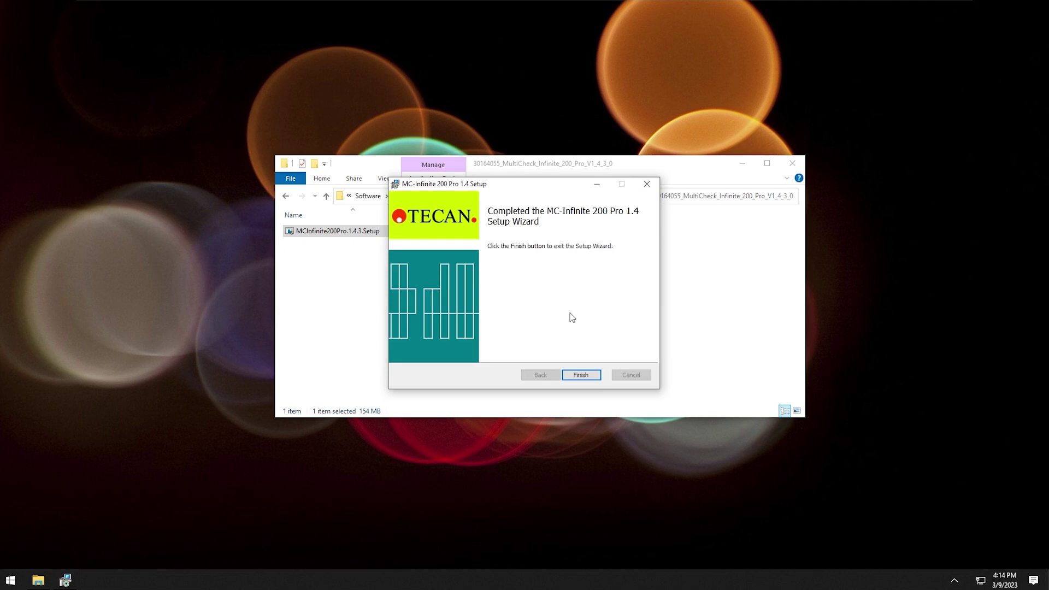
click(581, 375)
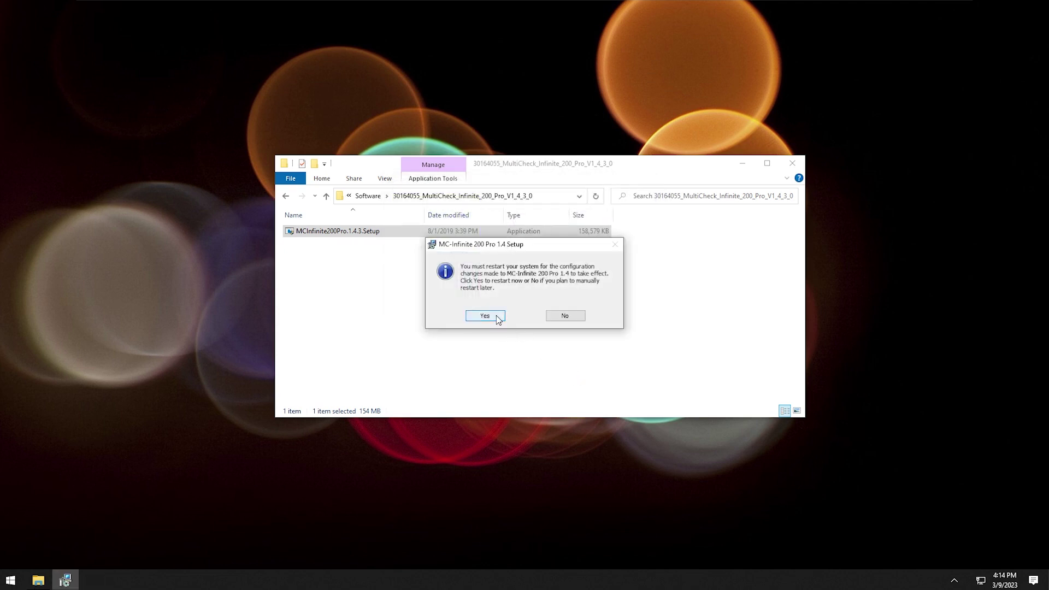
click(496, 315)
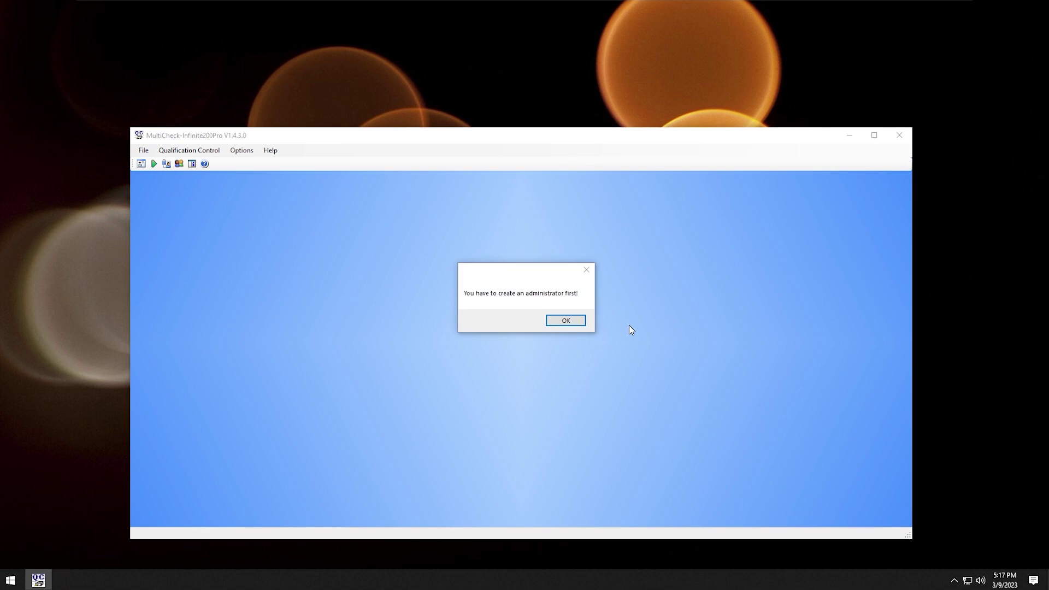
Create the user Admin with the full name Administrator and an account password, and log in with that account
click(566, 321)
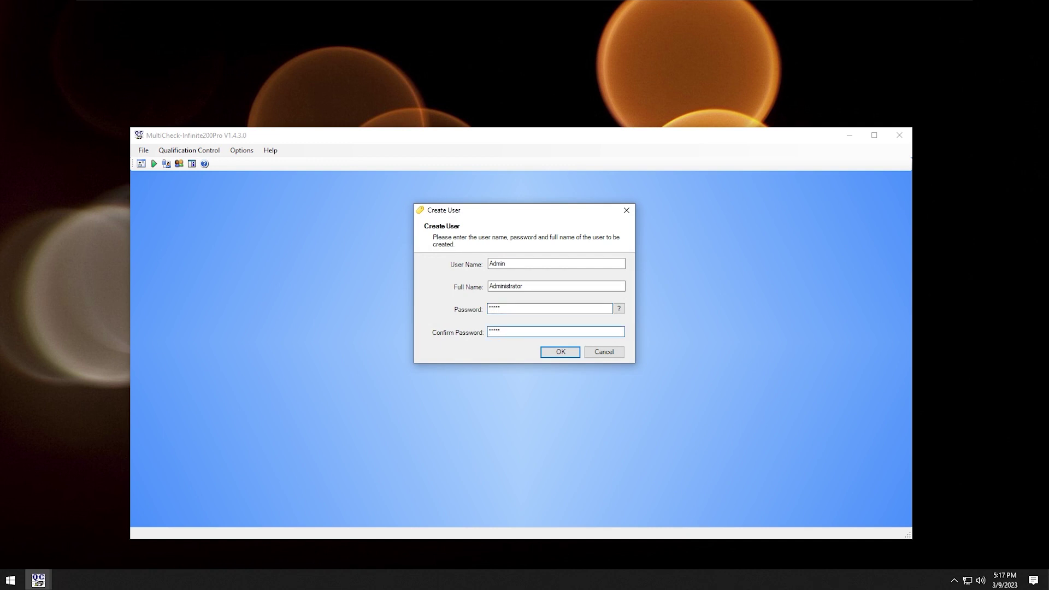
key(Return)
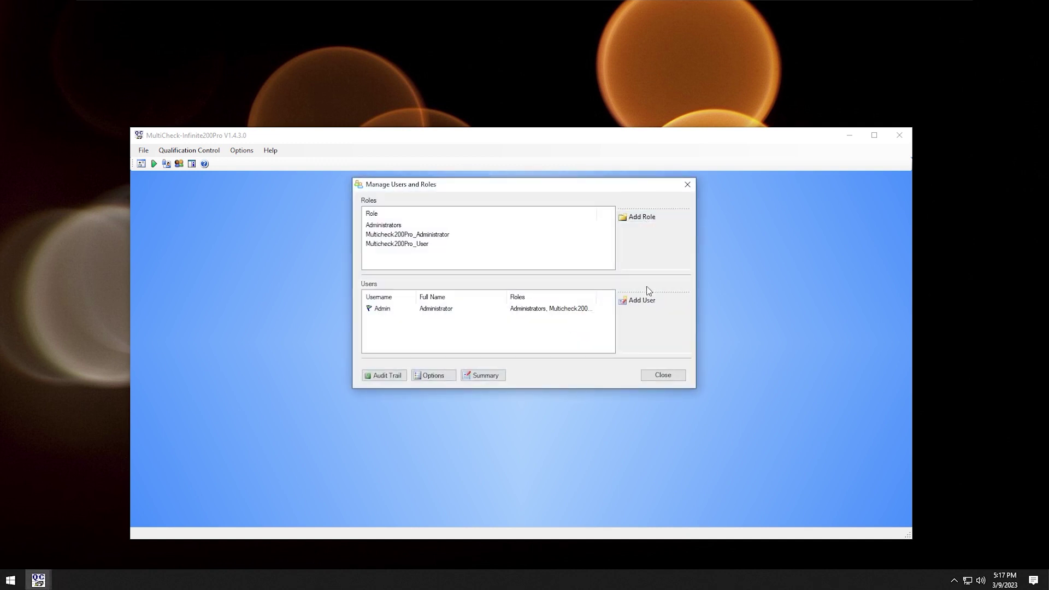
click(671, 374)
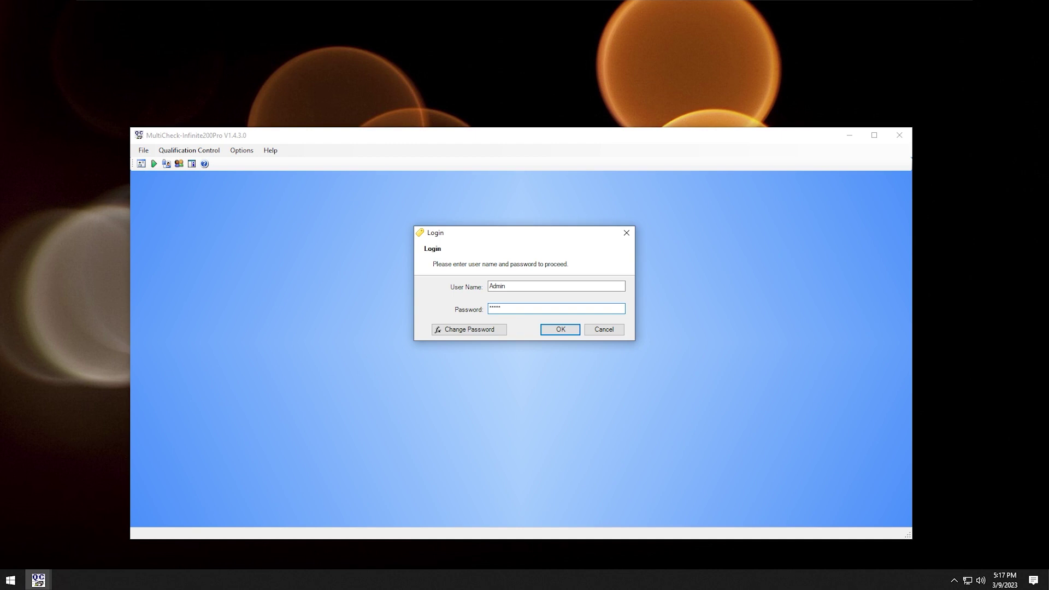
key(Return)
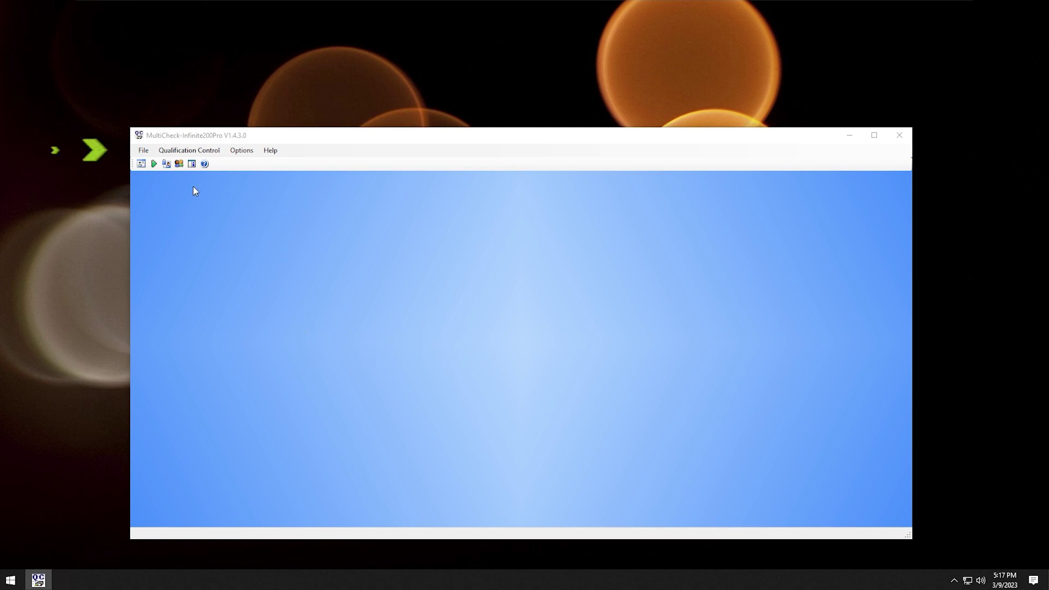
Update the normfile with MC-Plus601000003 from the TECAN (E:) drive
click(143, 150)
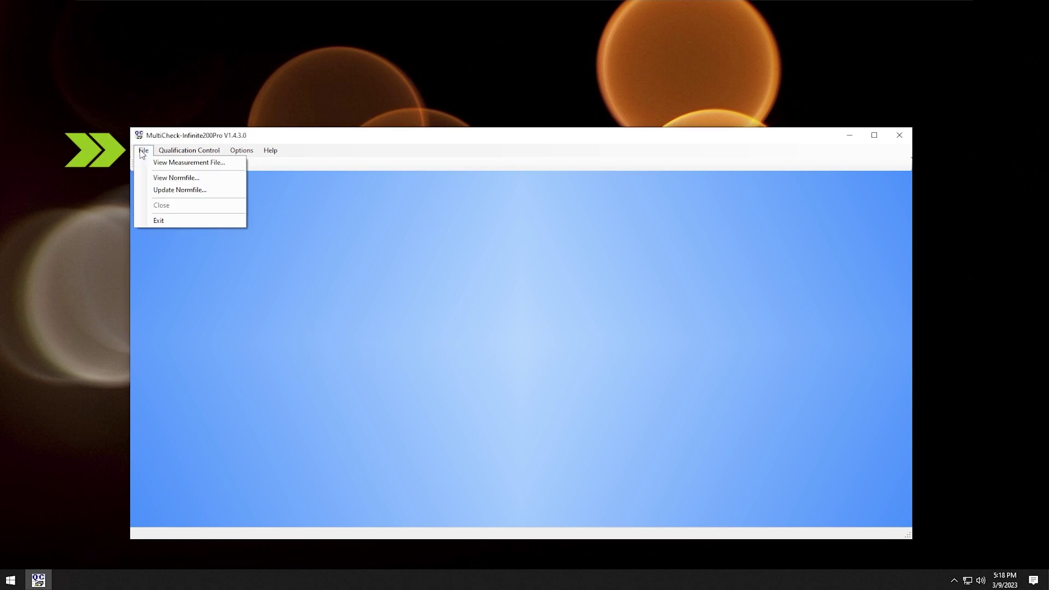
click(170, 191)
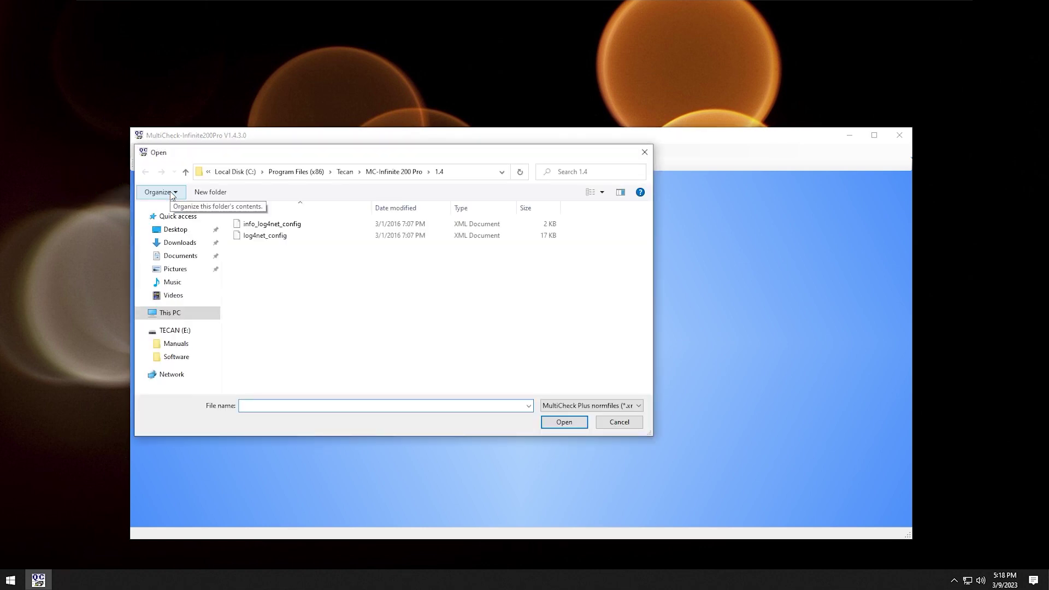
click(169, 331)
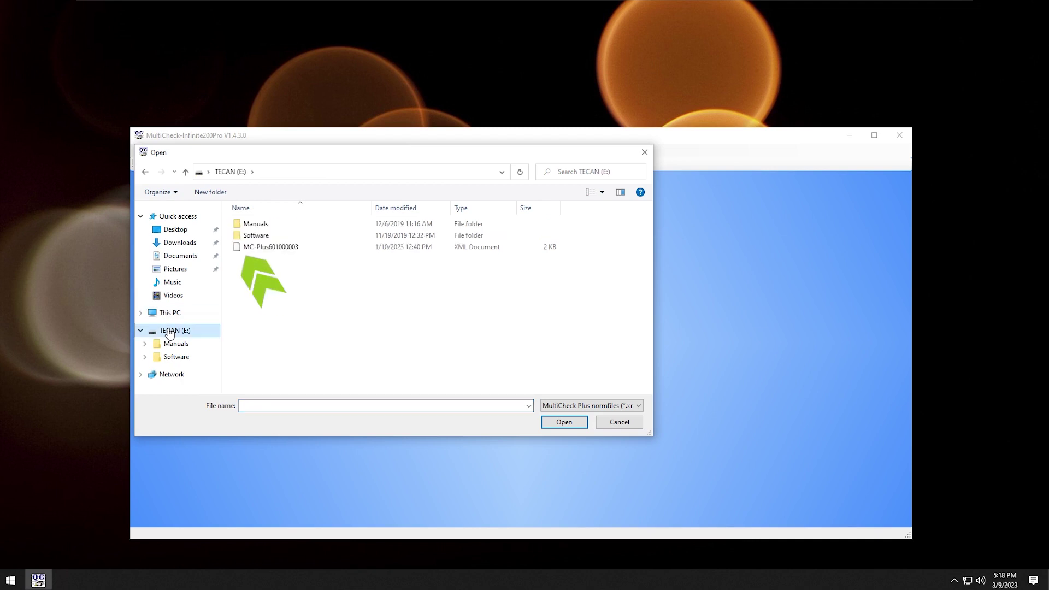
click(289, 248)
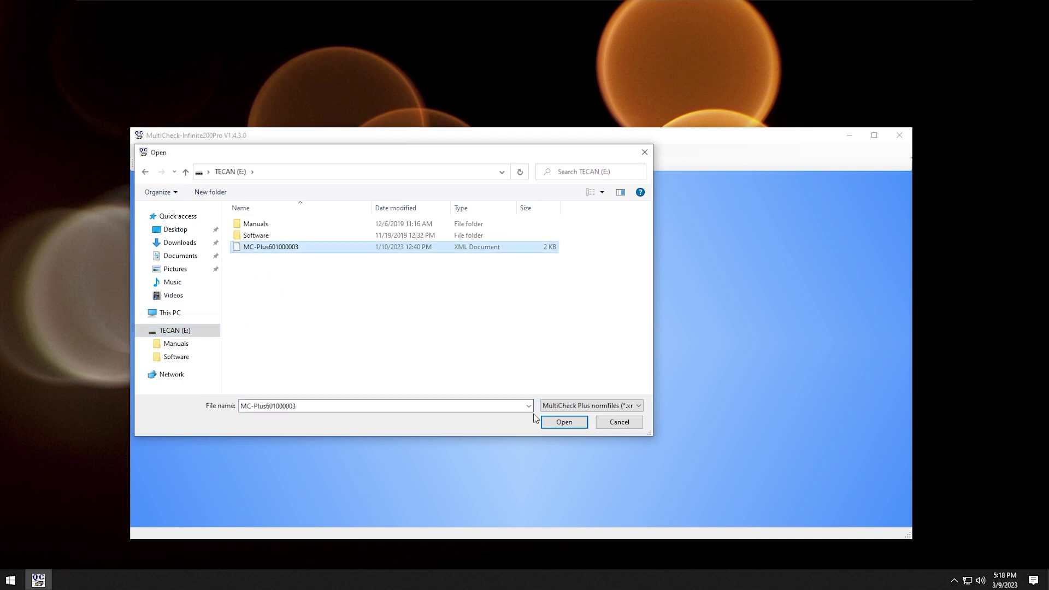
click(564, 423)
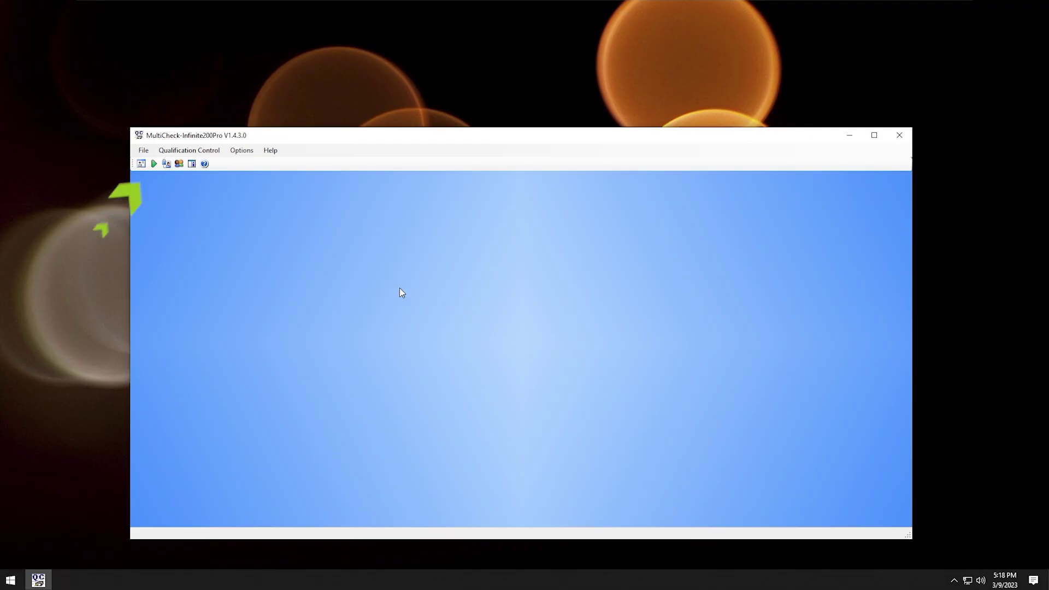
Start an operational qualification and connect to the infinite 200Pro reader
click(153, 165)
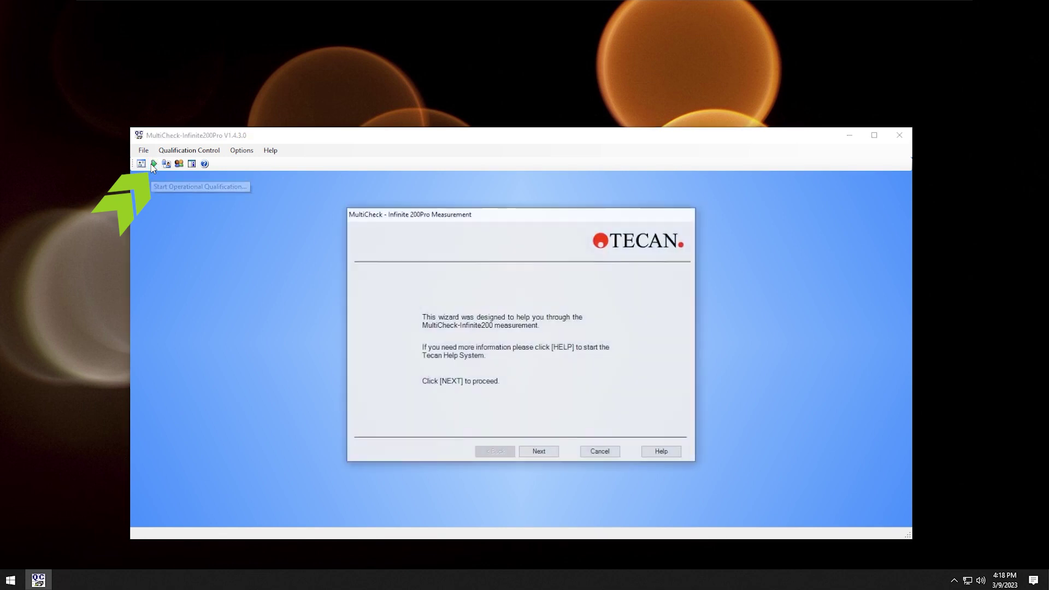
click(539, 453)
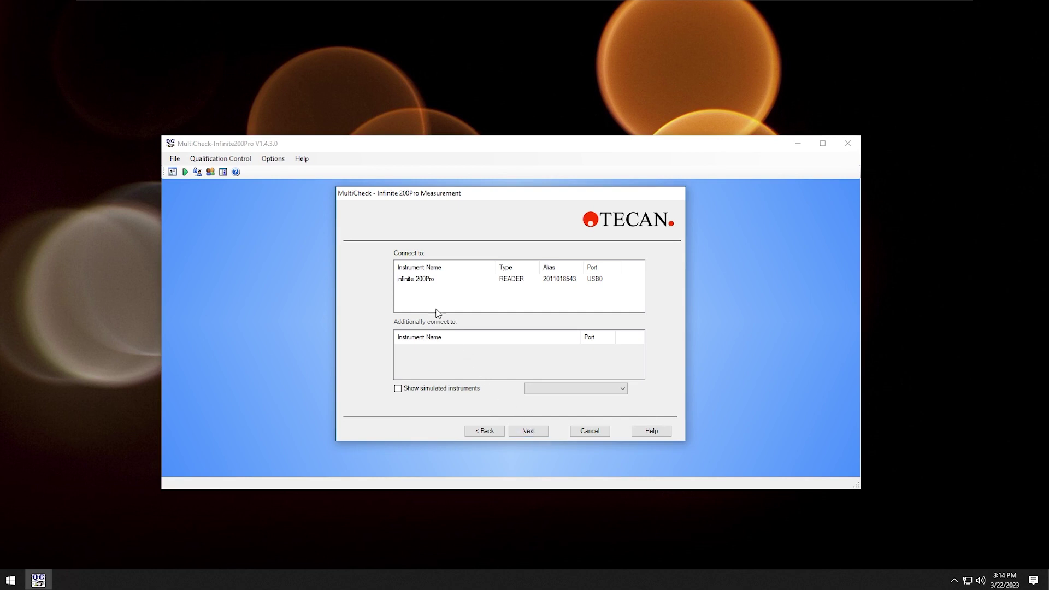
click(422, 279)
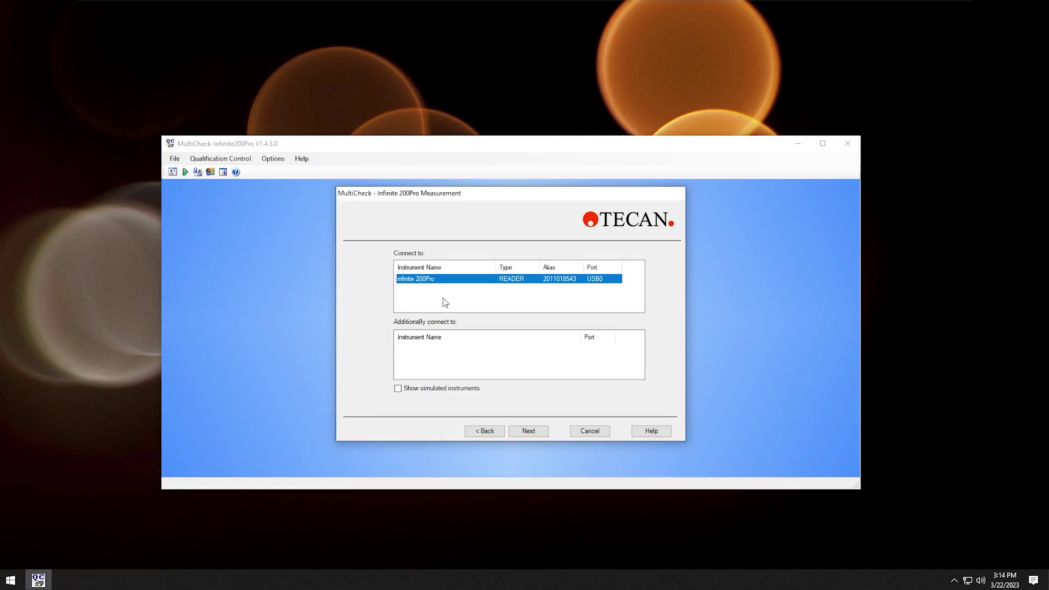
click(534, 432)
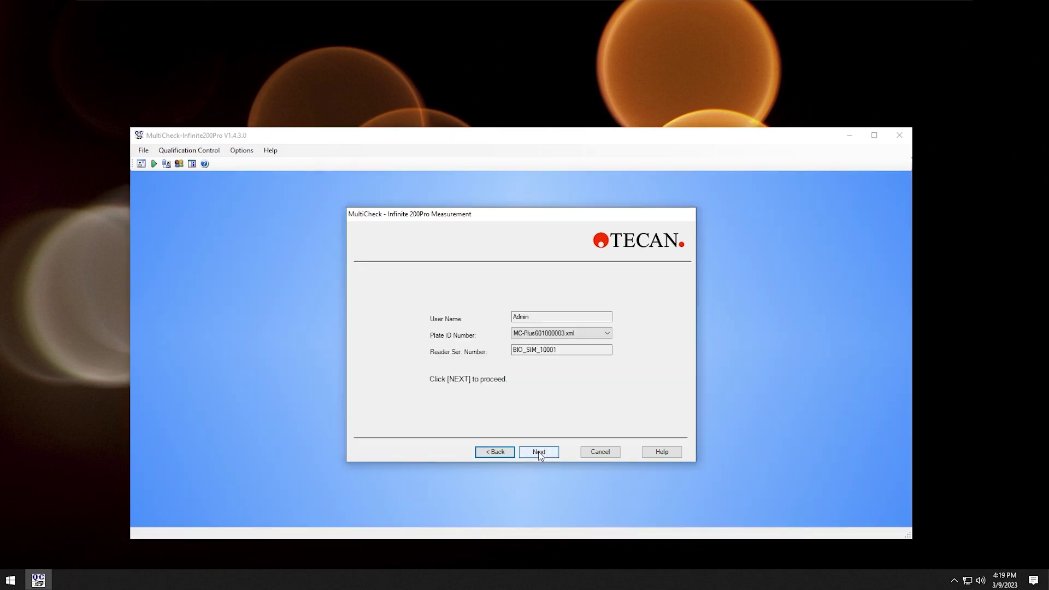
Accept the plate ID MC-Plus601000003.xml and run all tests: Optics, Shaking Mode Check, Temperature Control and Injector test
click(539, 452)
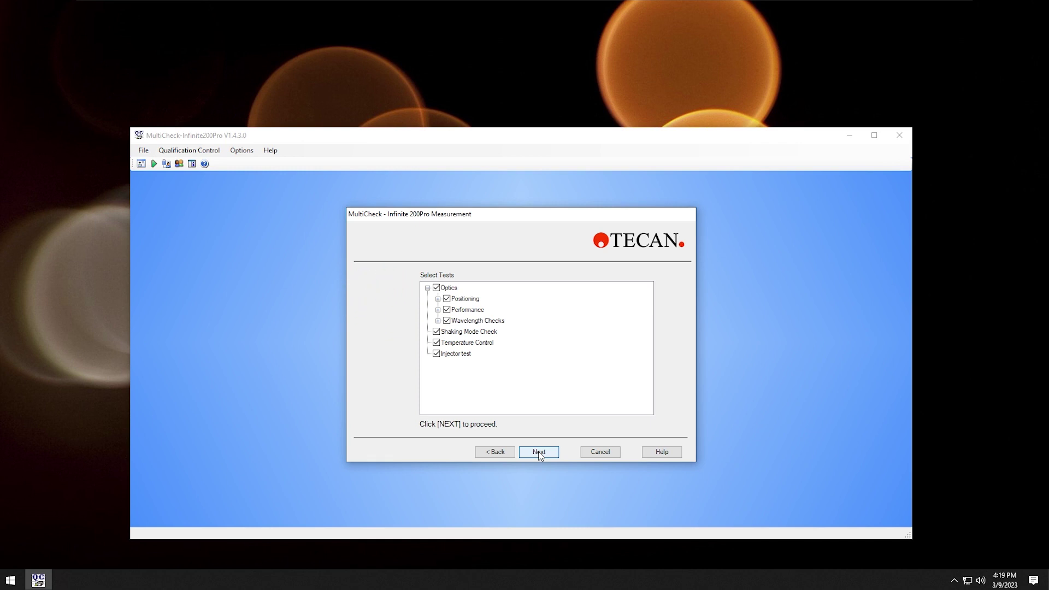
click(539, 452)
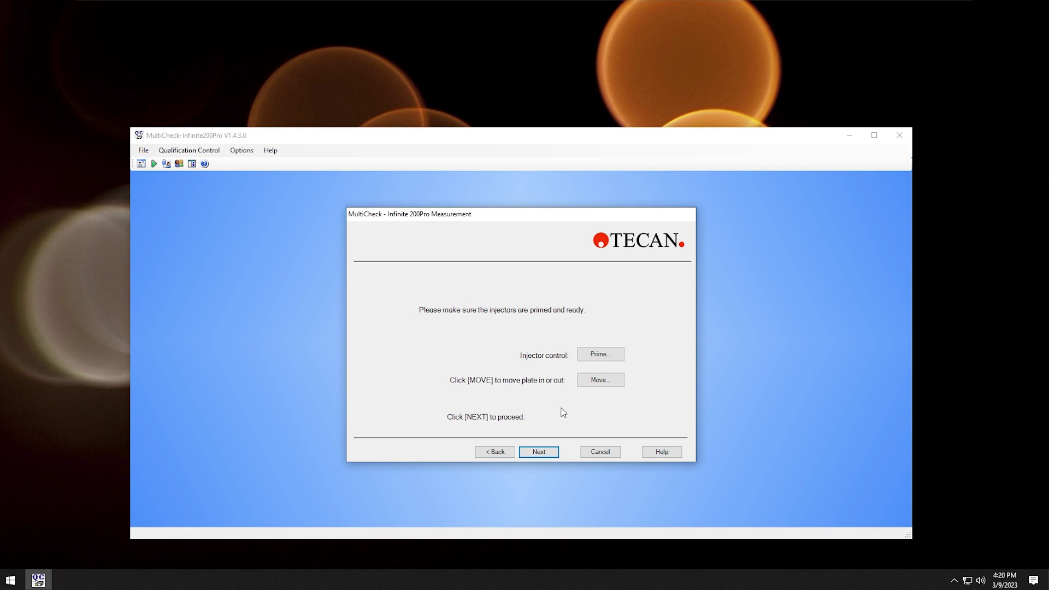
Open the injector priming settings for Injector A and B, close them, and proceed to the plate insertion page
click(591, 358)
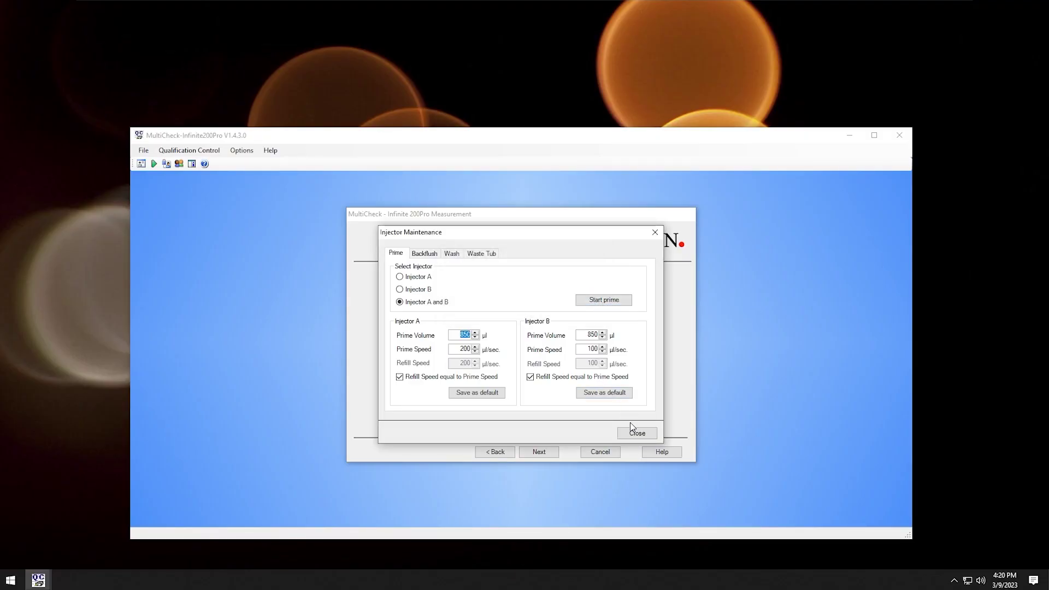
click(633, 432)
click(550, 453)
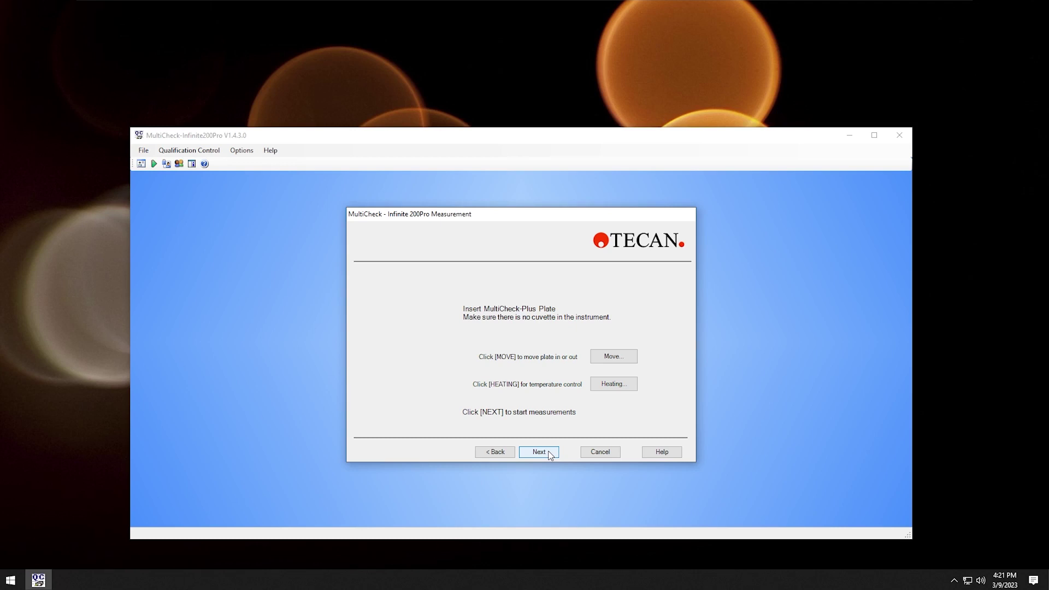
Start the measurements with the MultiCheck-Plus plate and confirm that its LED is turned on
click(549, 452)
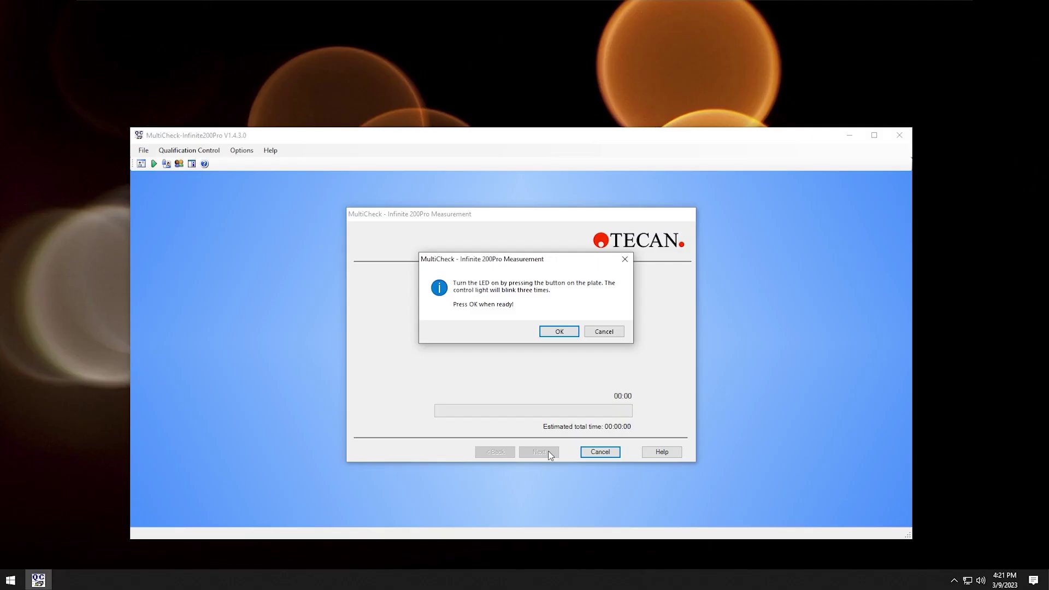
click(559, 331)
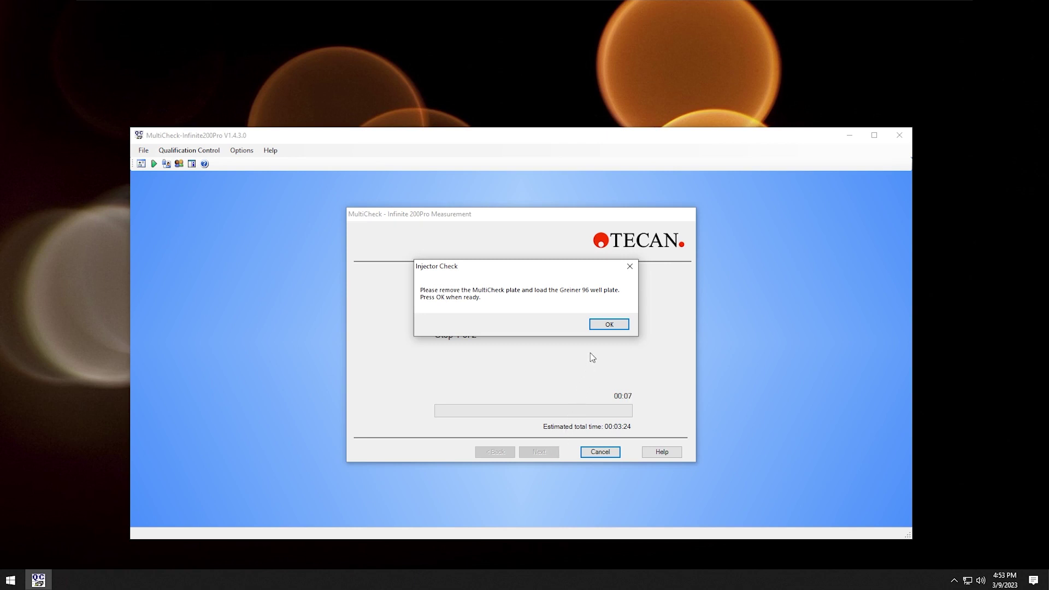
Confirm the Greiner 96 well plate is loaded and answer Yes to both injector positioning fill checks
click(606, 324)
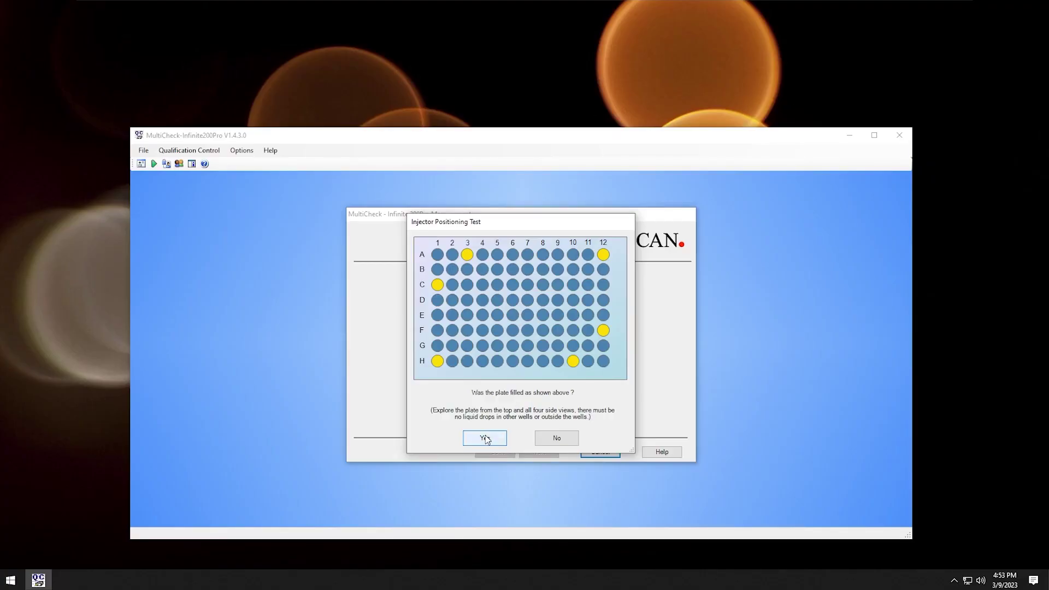
click(484, 439)
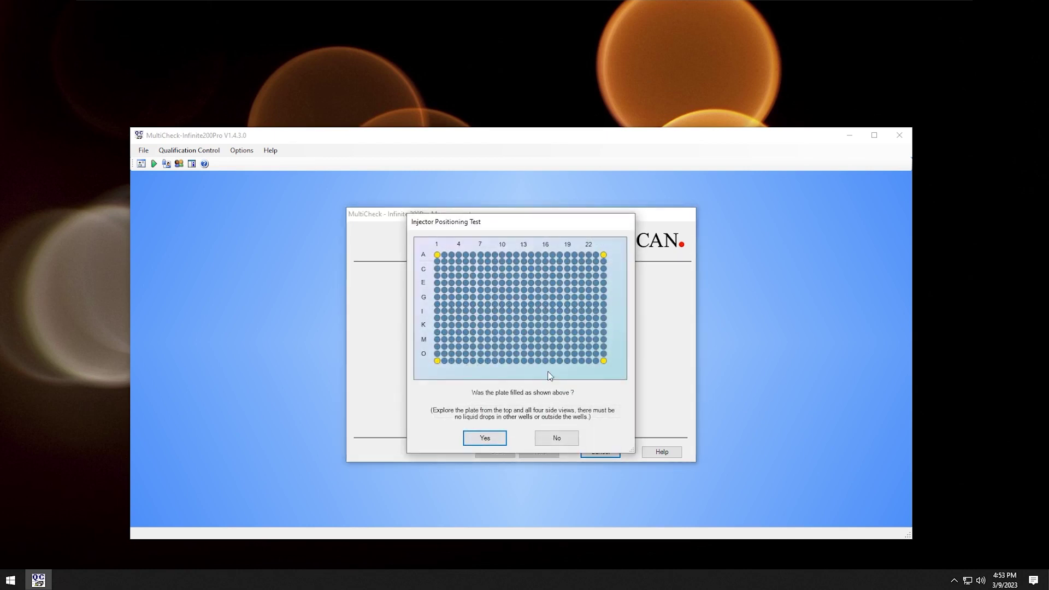
click(499, 433)
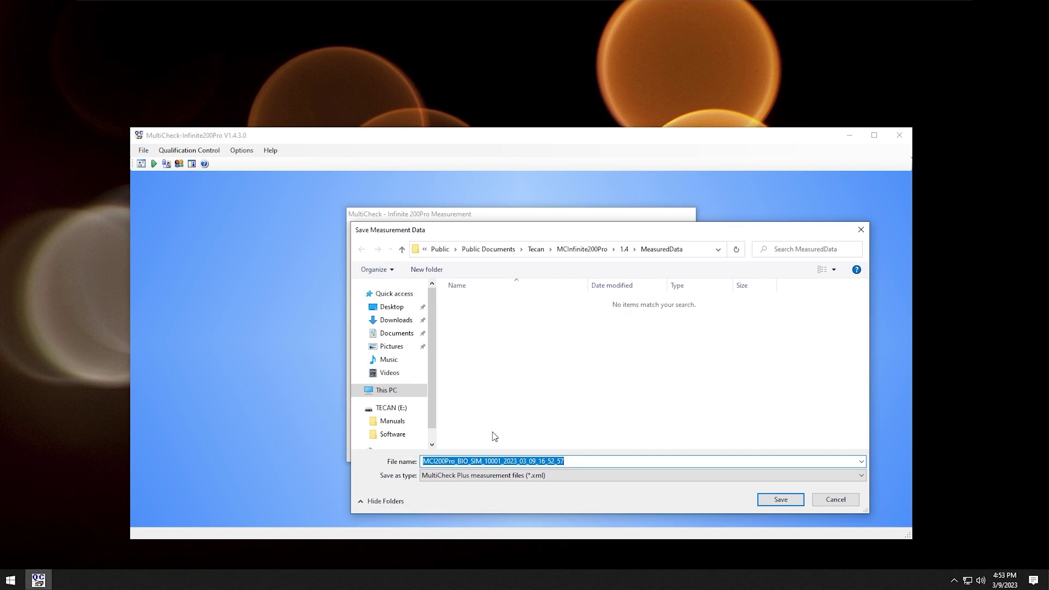
Save the measurement data under the suggested file name in the MeasuredData folder and finish the measurement wizard
click(769, 501)
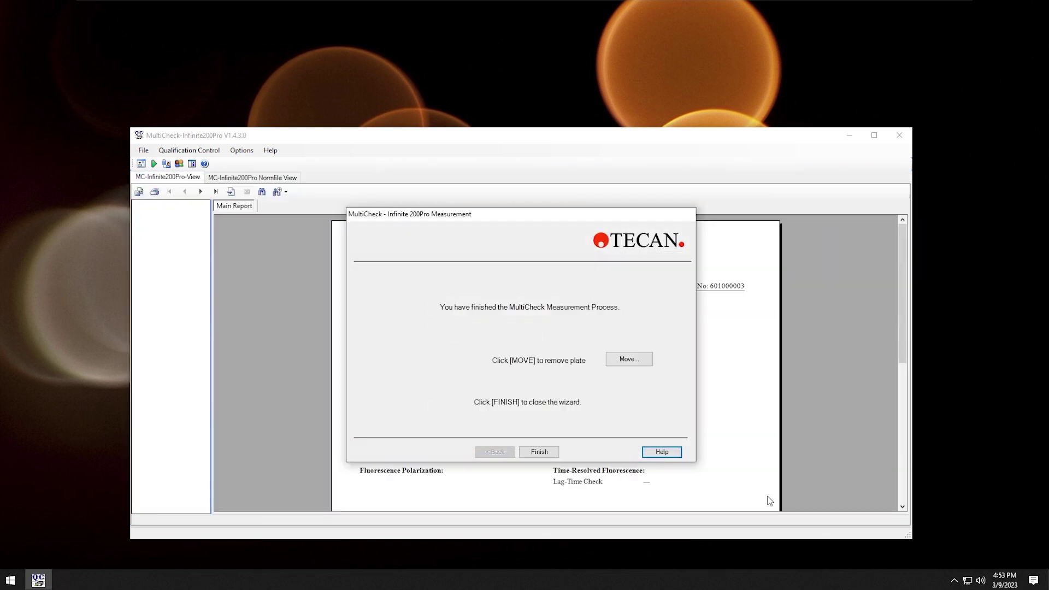
click(541, 452)
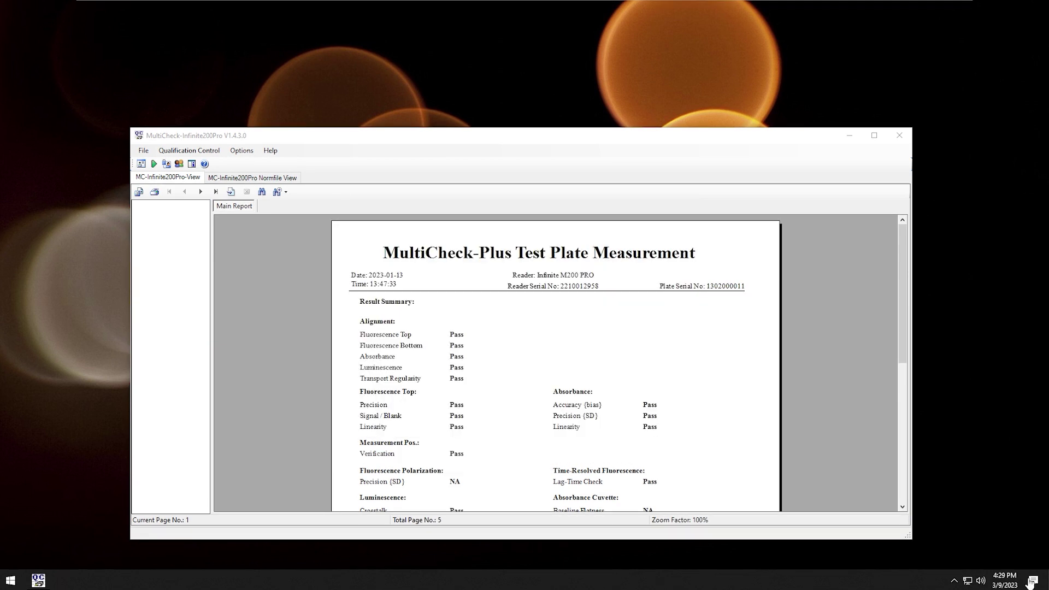